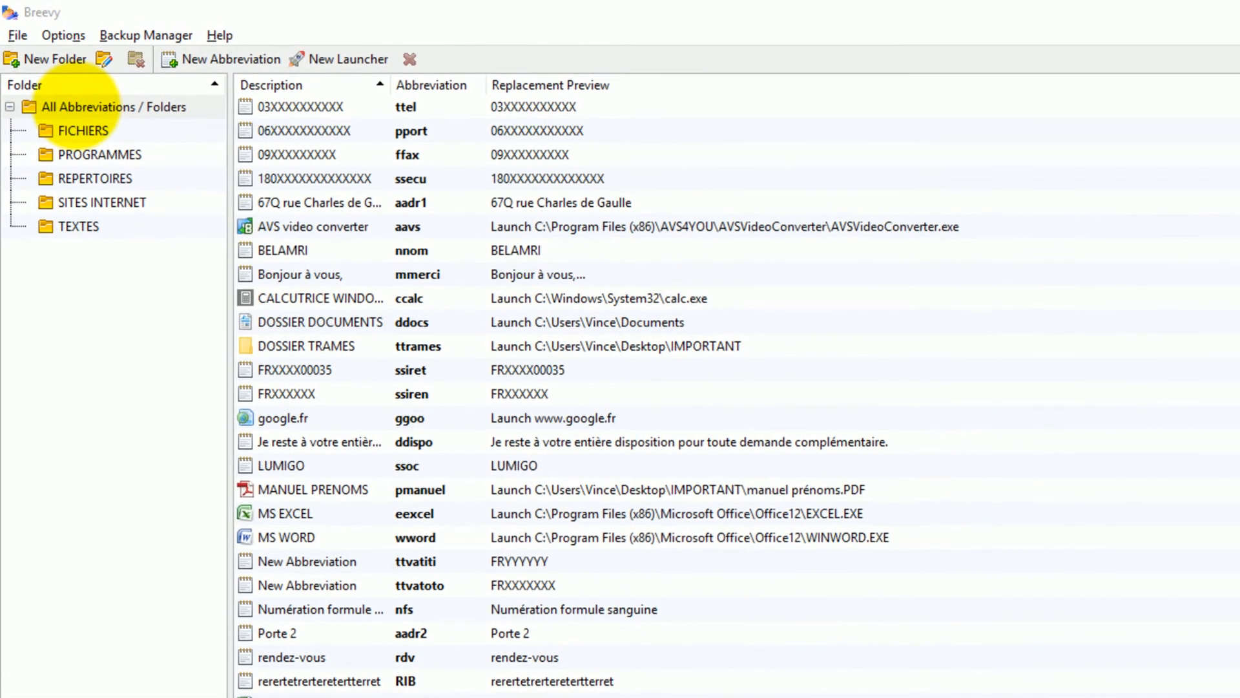
Step: Create a folder named ORTHOGRAPHE directly under All Abbreviations / Folders
click(68, 97)
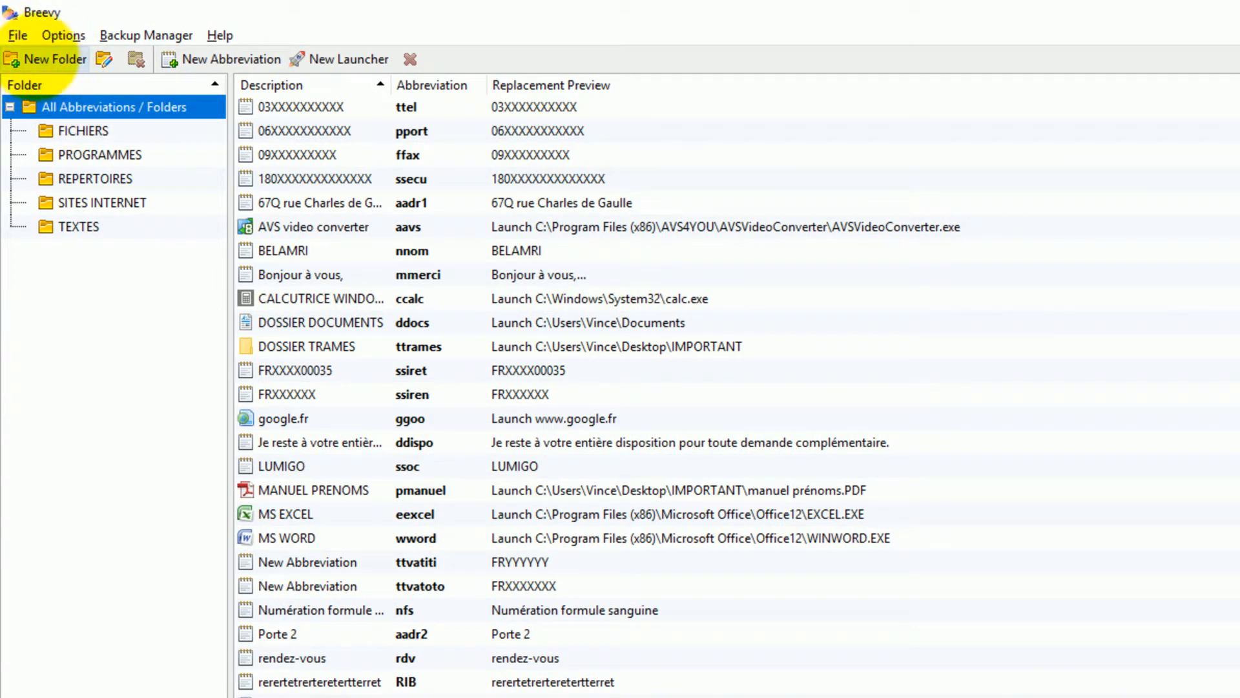
click(46, 58)
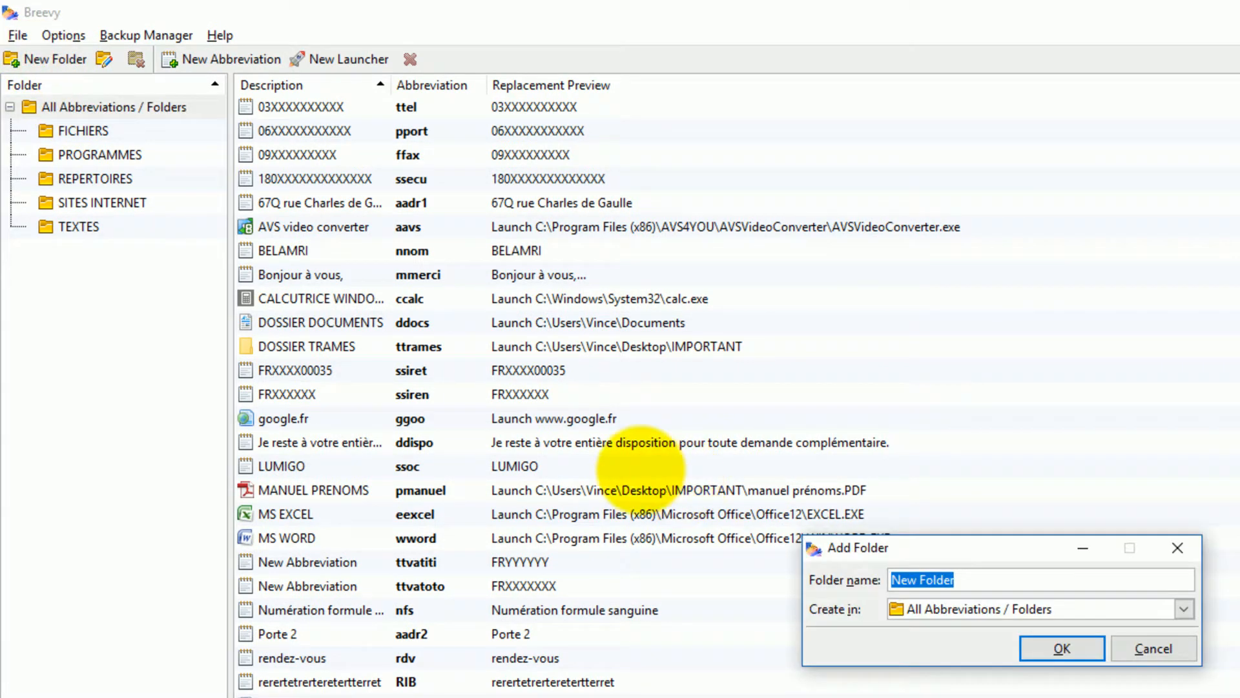
text(ORTHOG)
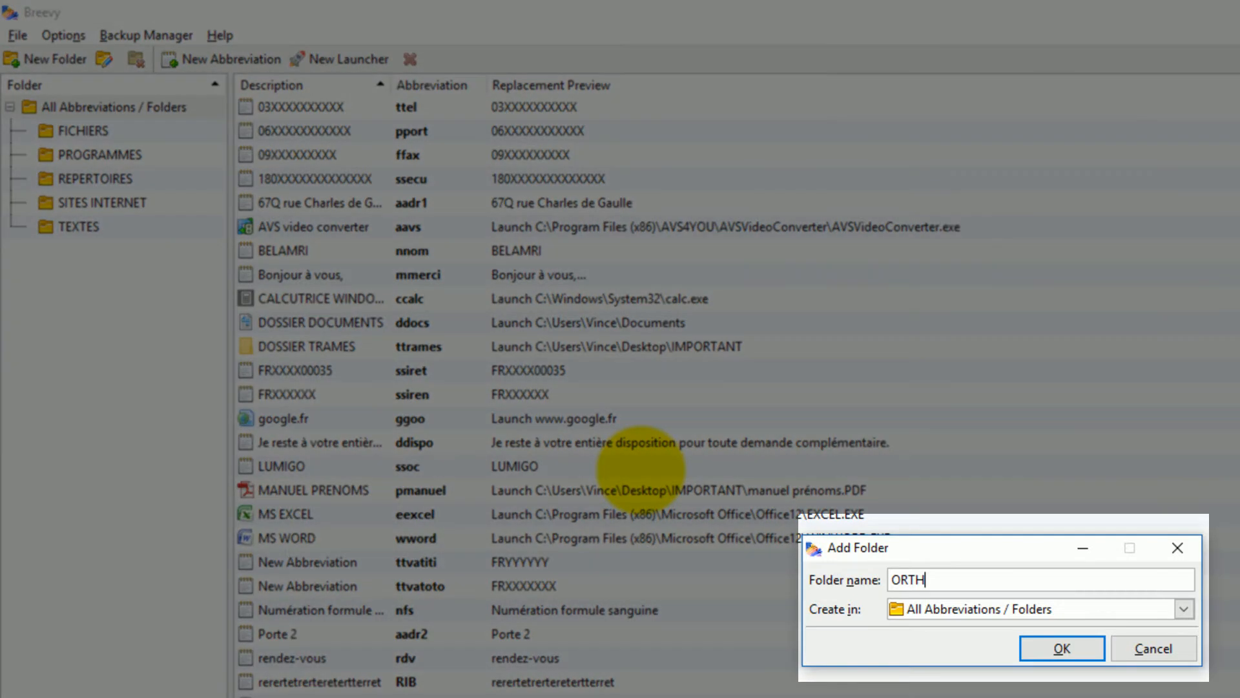
text(RAPHE)
click(1043, 645)
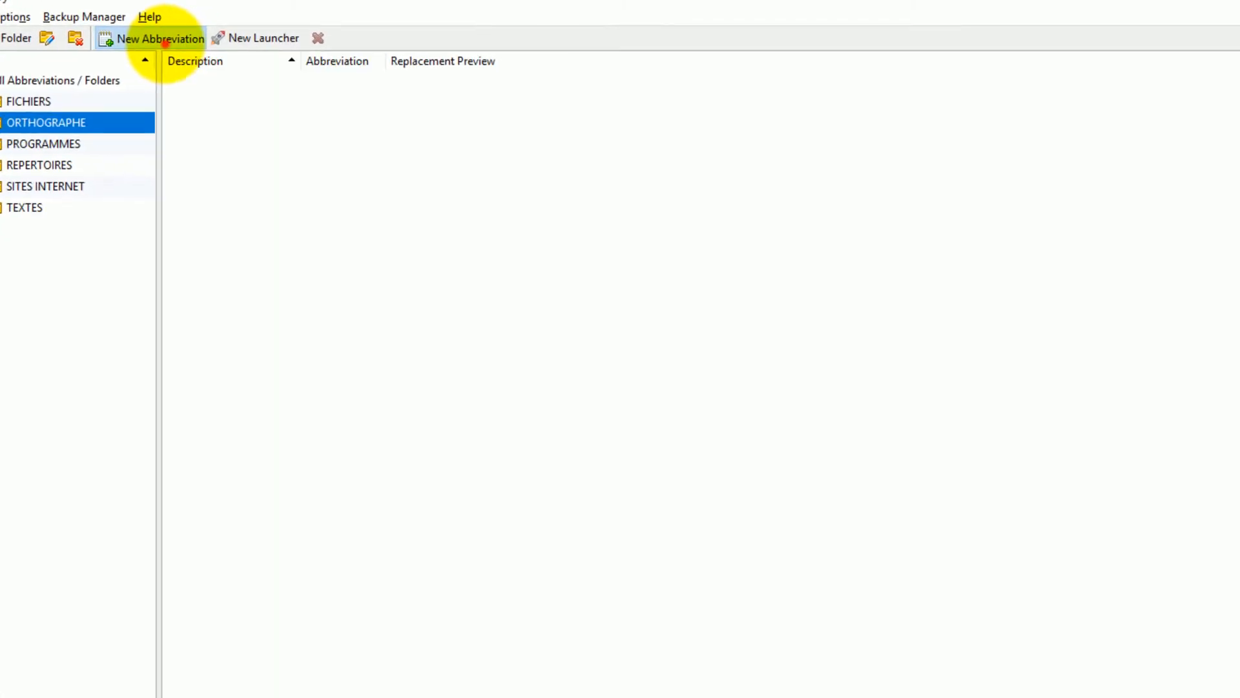
Step: Add a new abbreviation "parmis" with the replacement text "parmi" in the ORTHOGRAPHE folder
click(235, 60)
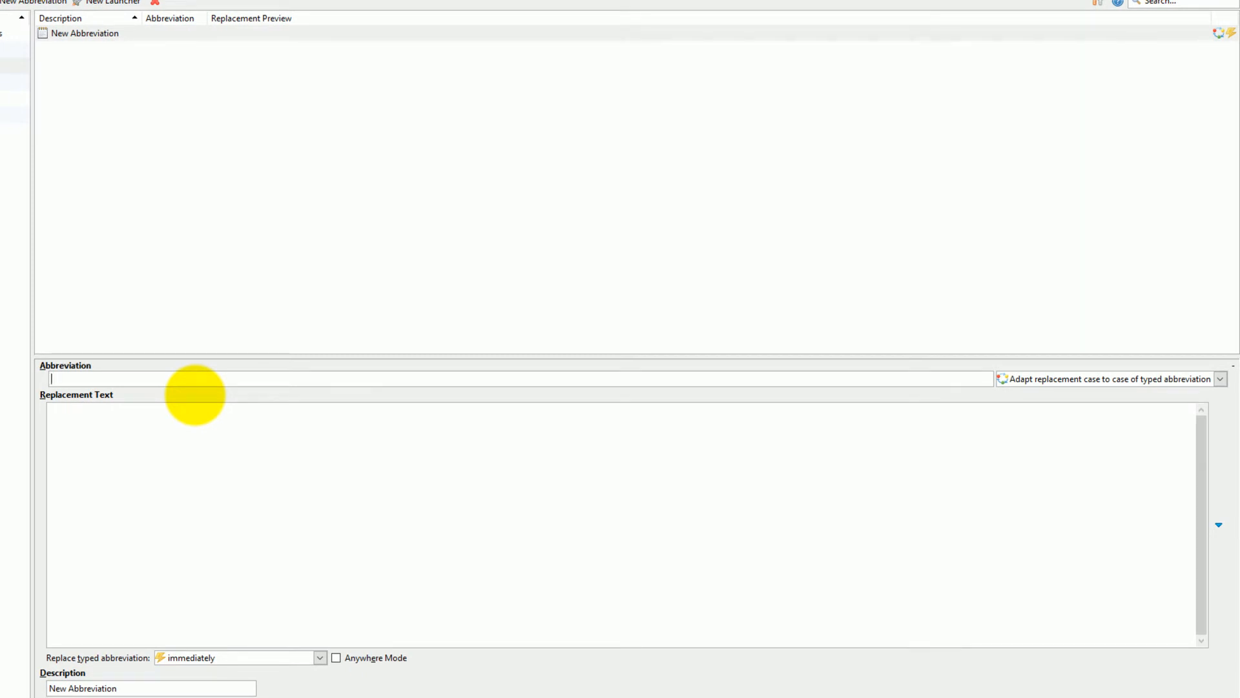
text(parmi)
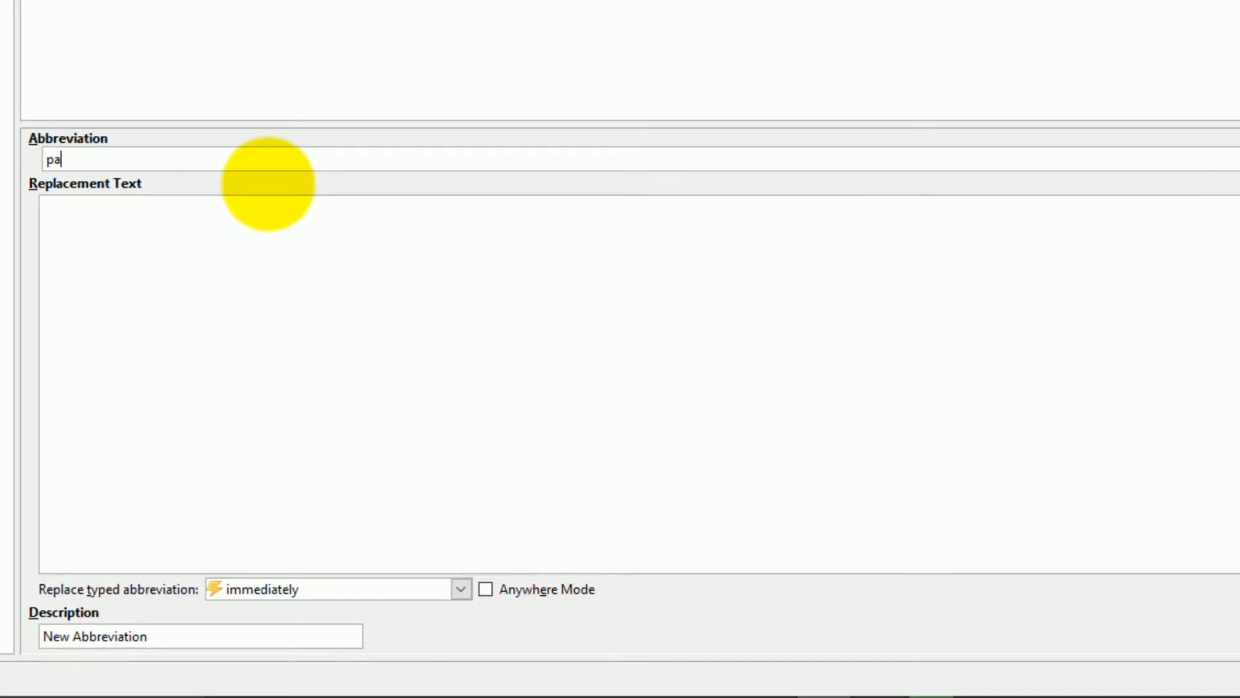
text(s)
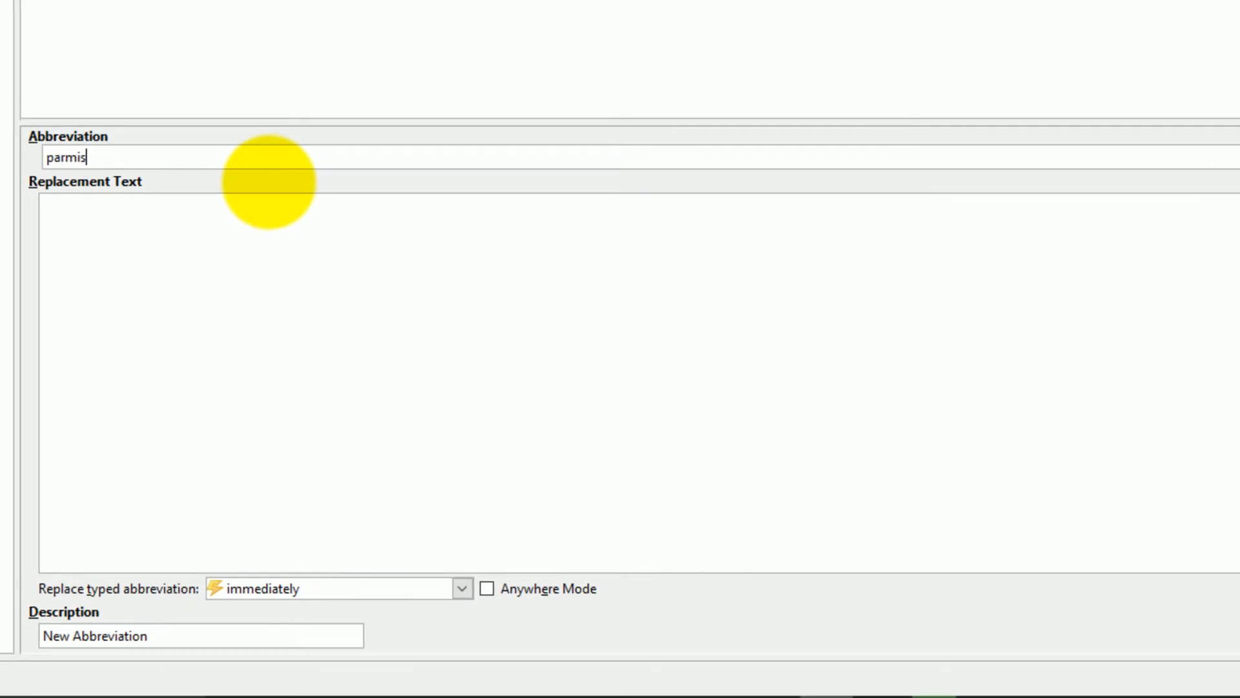
click(203, 250)
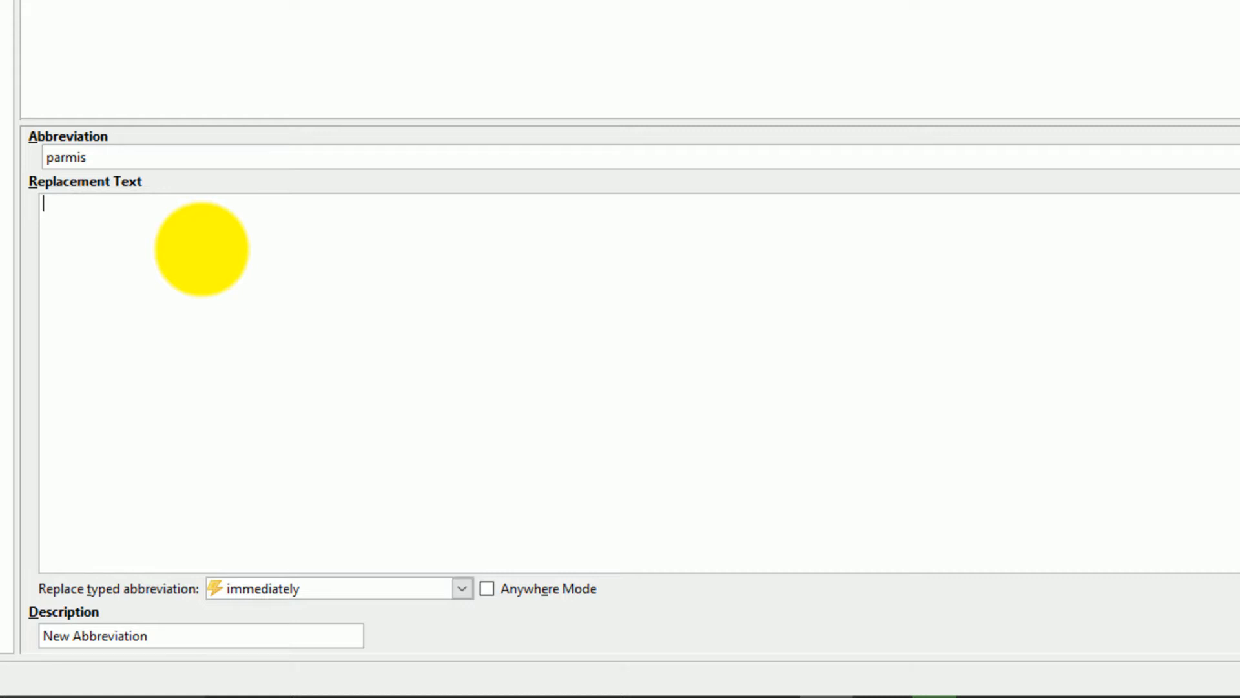
text(parmi)
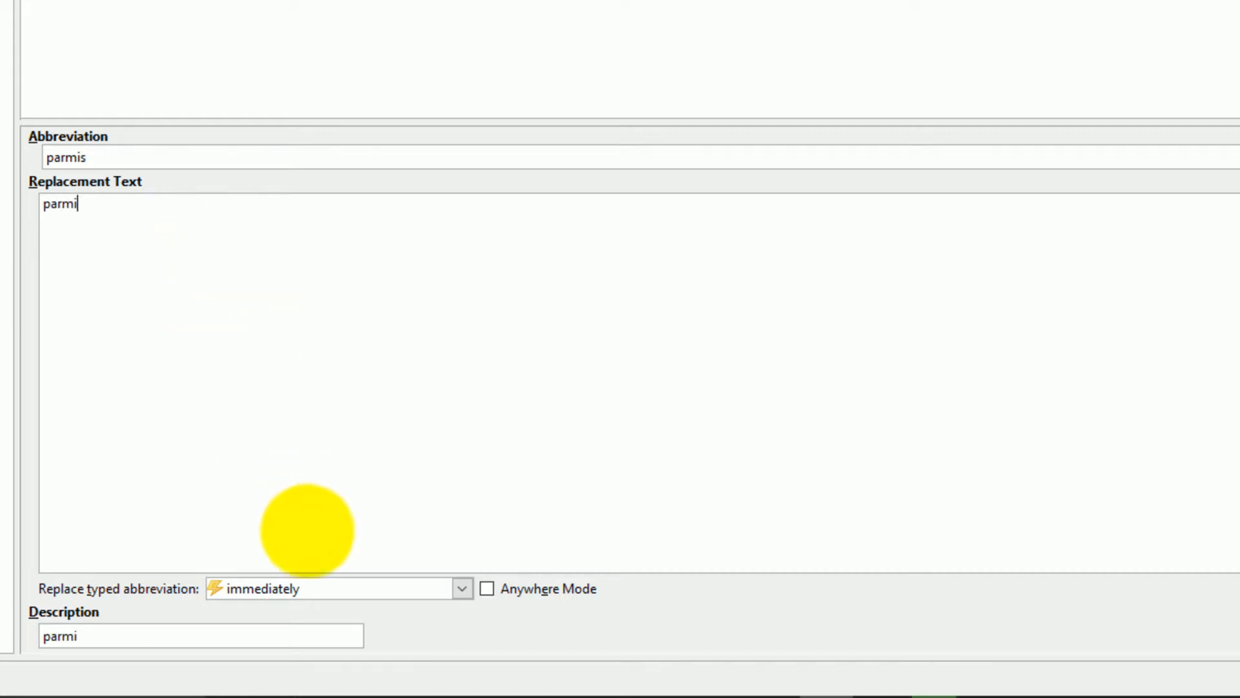
Step: Set the "parmis" abbreviation to be replaced after a word-ending character is typed, and apply the change
click(318, 581)
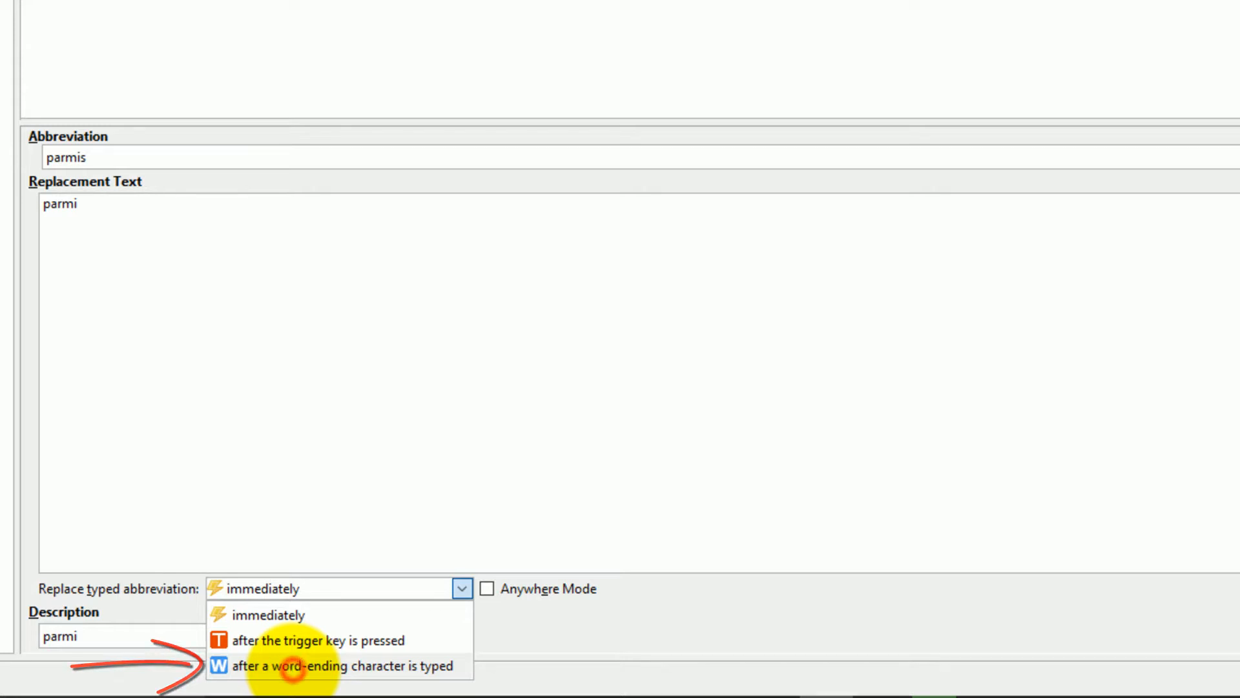
click(291, 667)
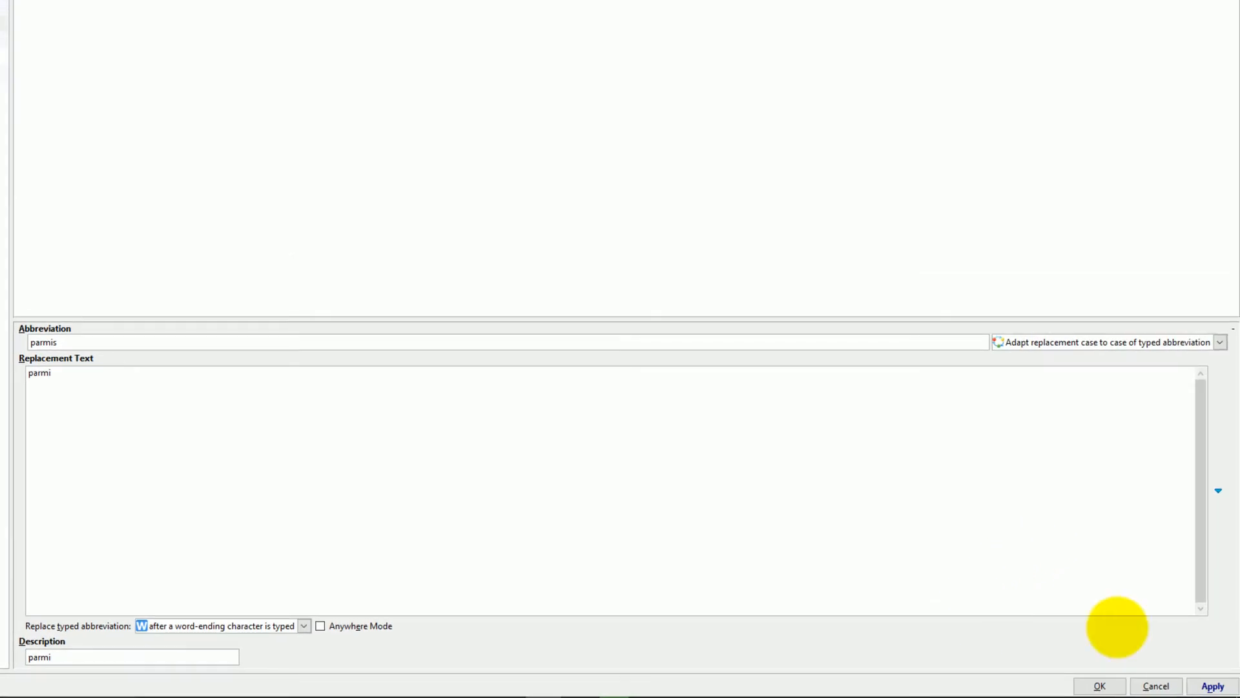
click(1216, 687)
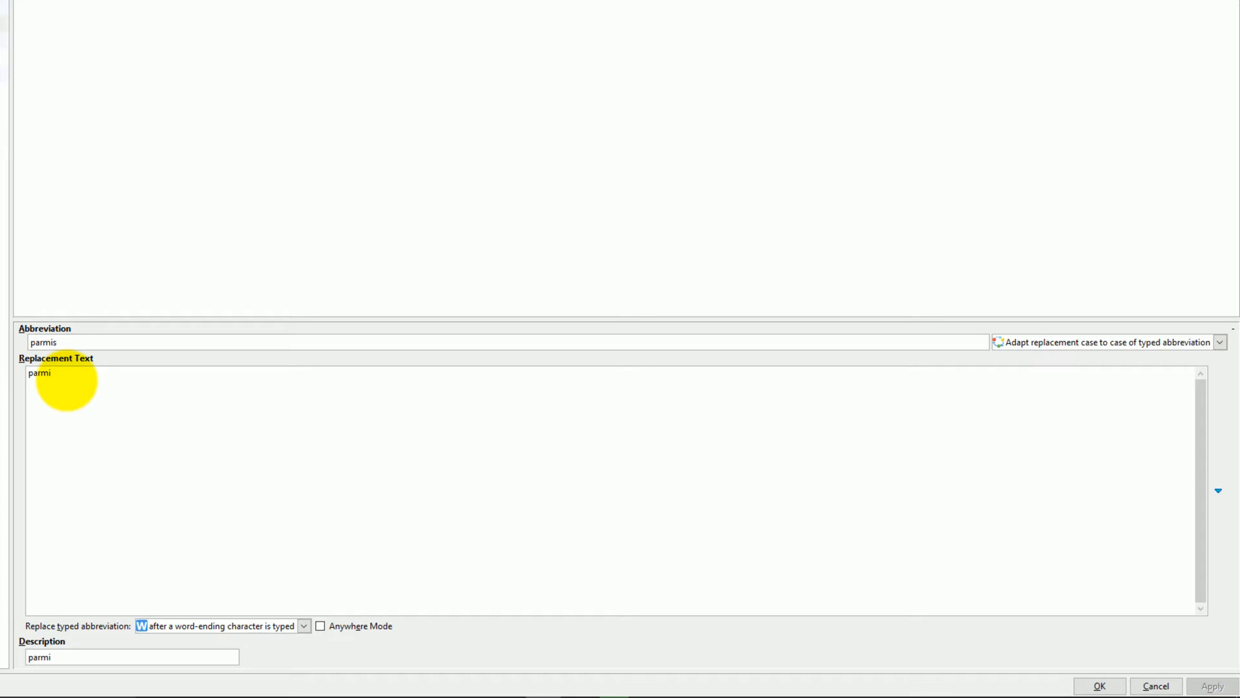
Step: Launch Microsoft Word with the "wword" launcher abbreviation and test the correction by entering "parmis" in the blank document
key(ctrl+alt+space)
text(wwo)
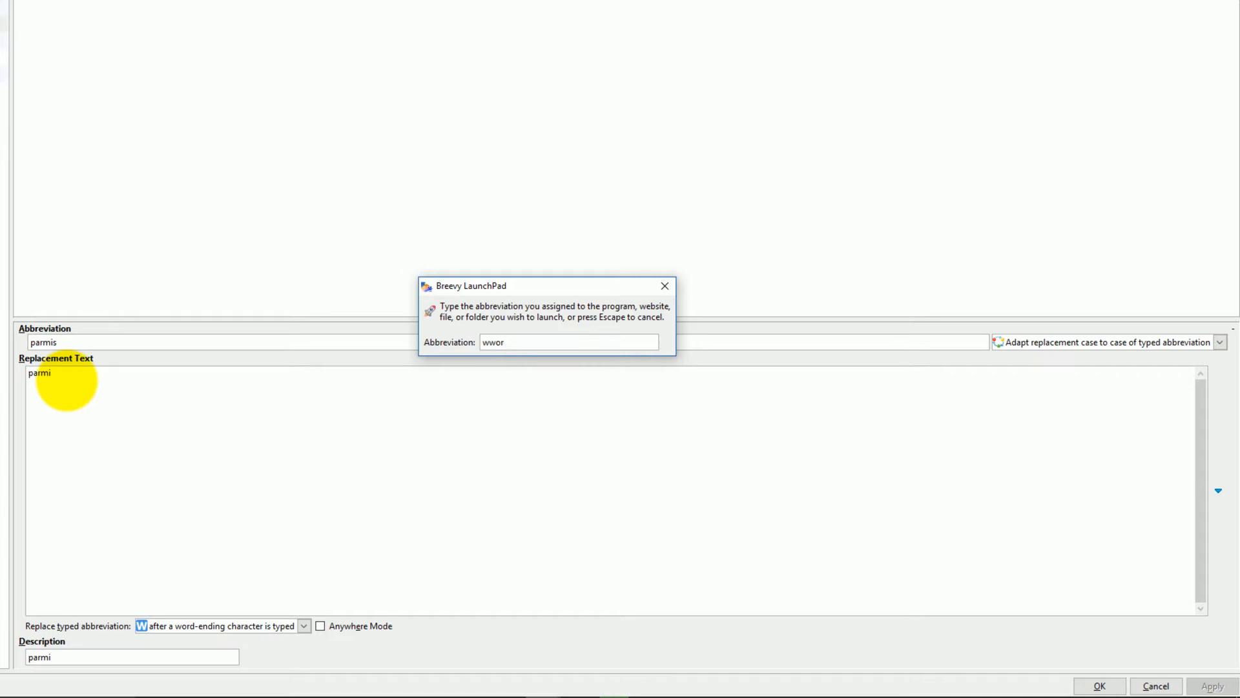
text(rd)
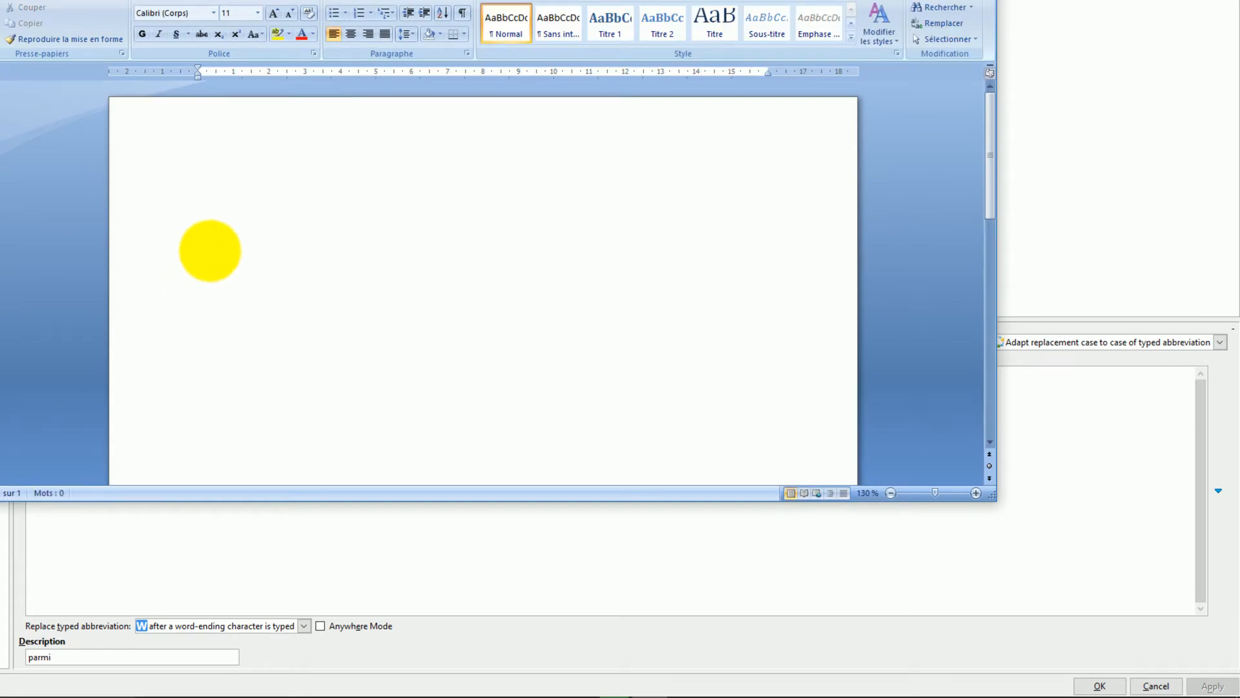
text(parmis)
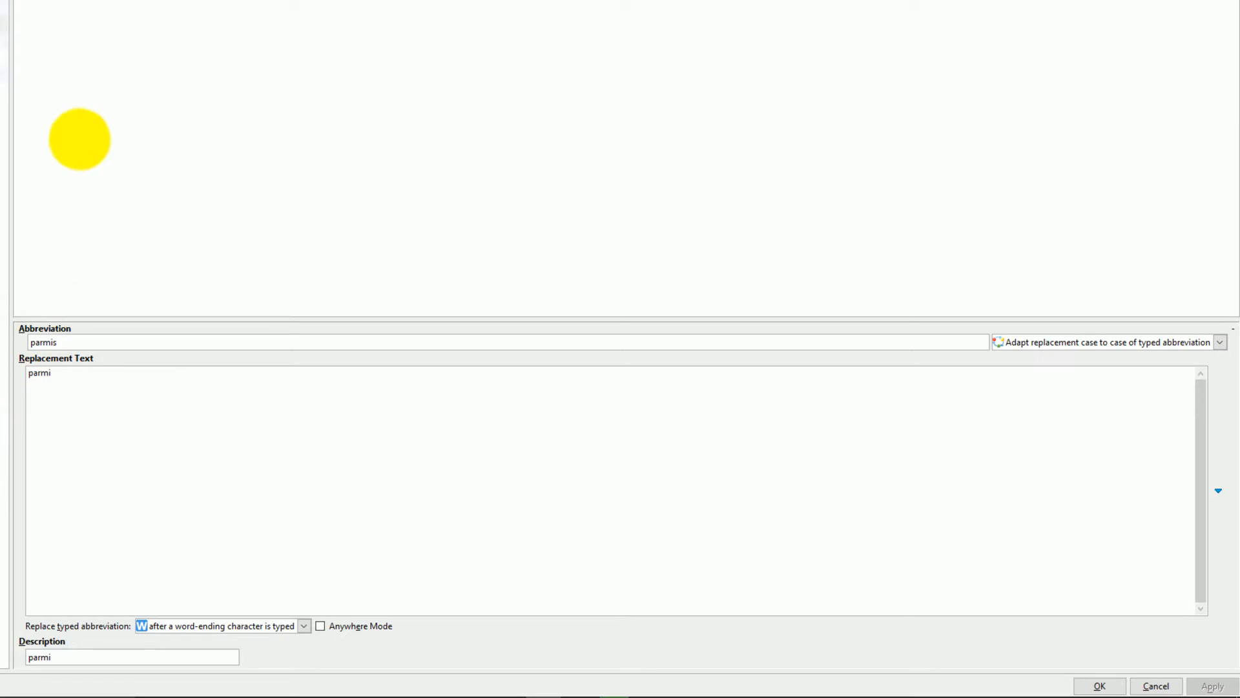
Step: Add another new abbreviation covering both misspellings as "malgrés|malgrè" in the ORTHOGRAPHE folder
click(90, 111)
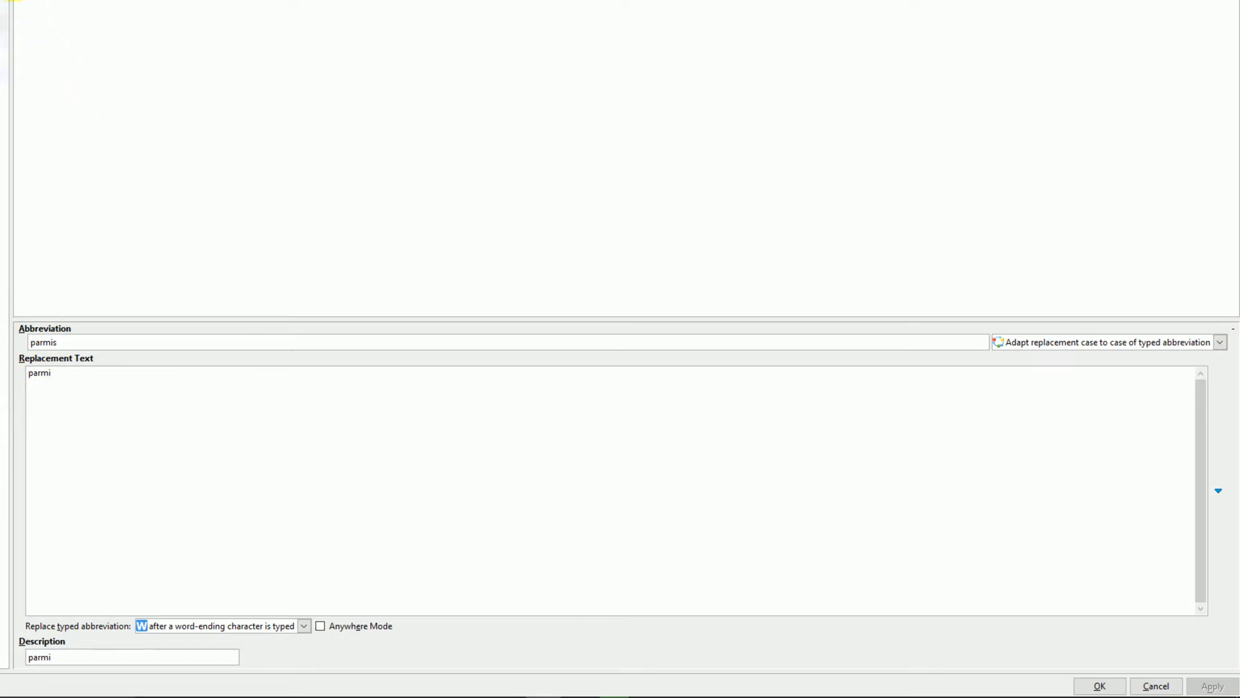
click(97, 41)
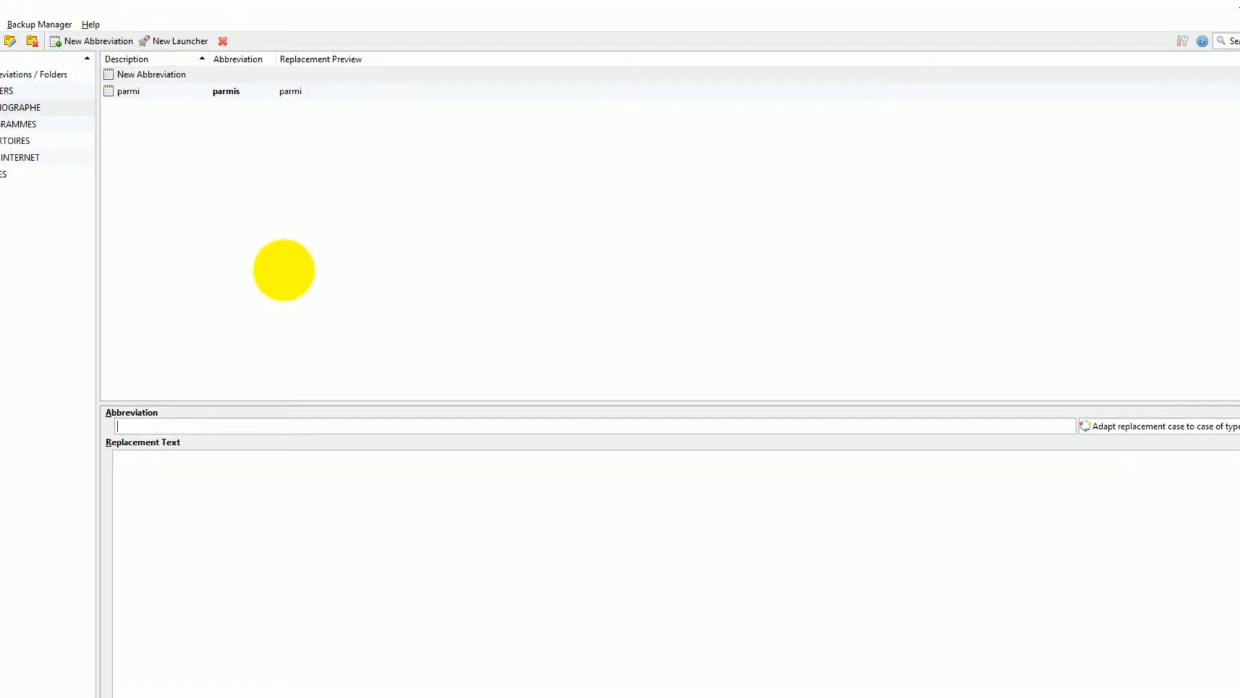
text(malgr)
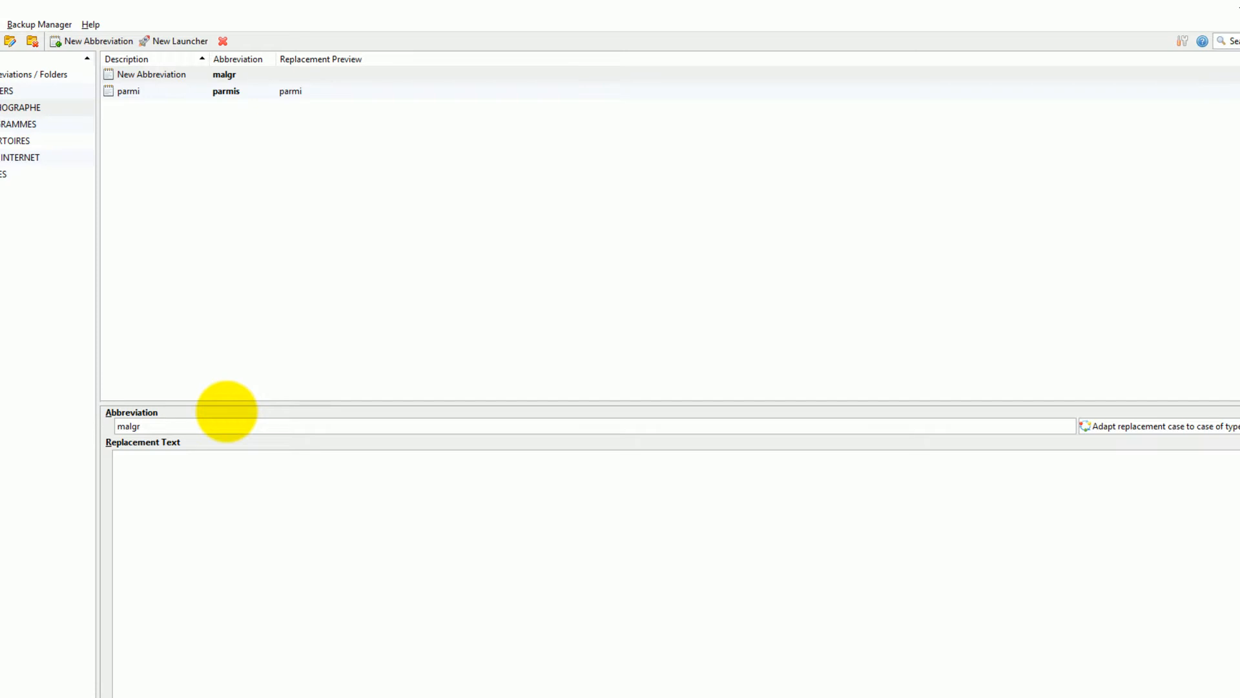
text(és|)
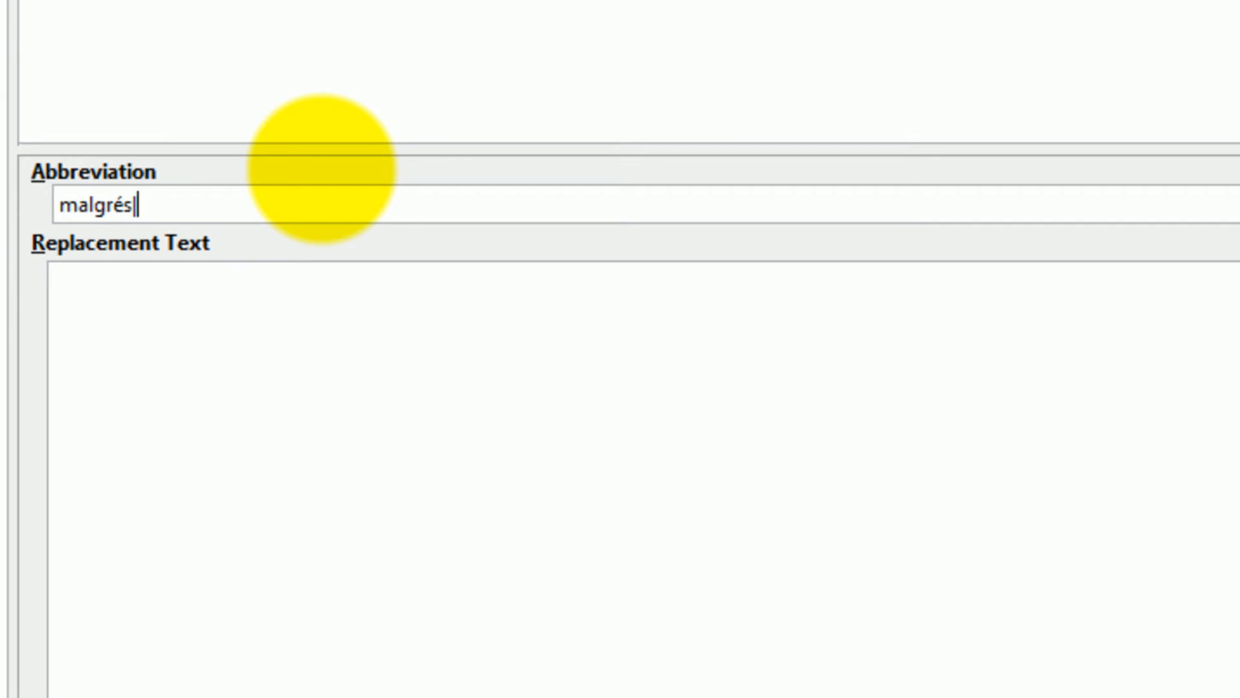
text(malgrè)
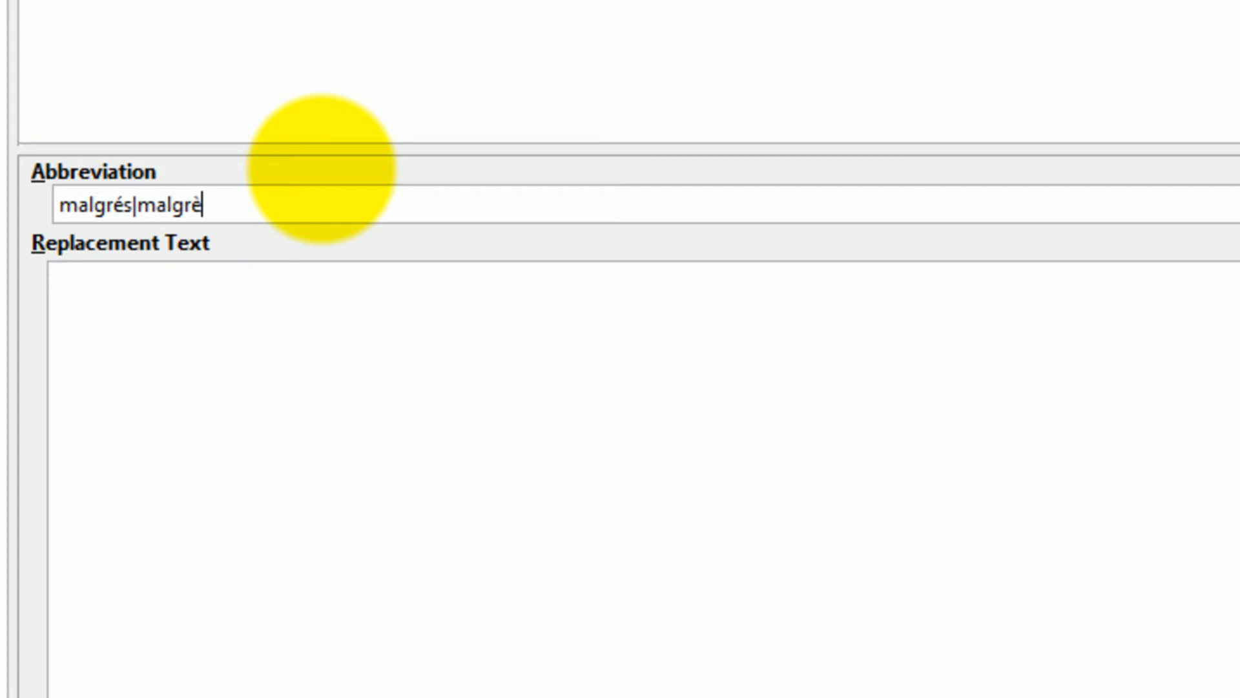
Step: Give the "malgrés|malgrè" entry the replacement text "malgré", replaced after a word-ending character is typed
click(276, 338)
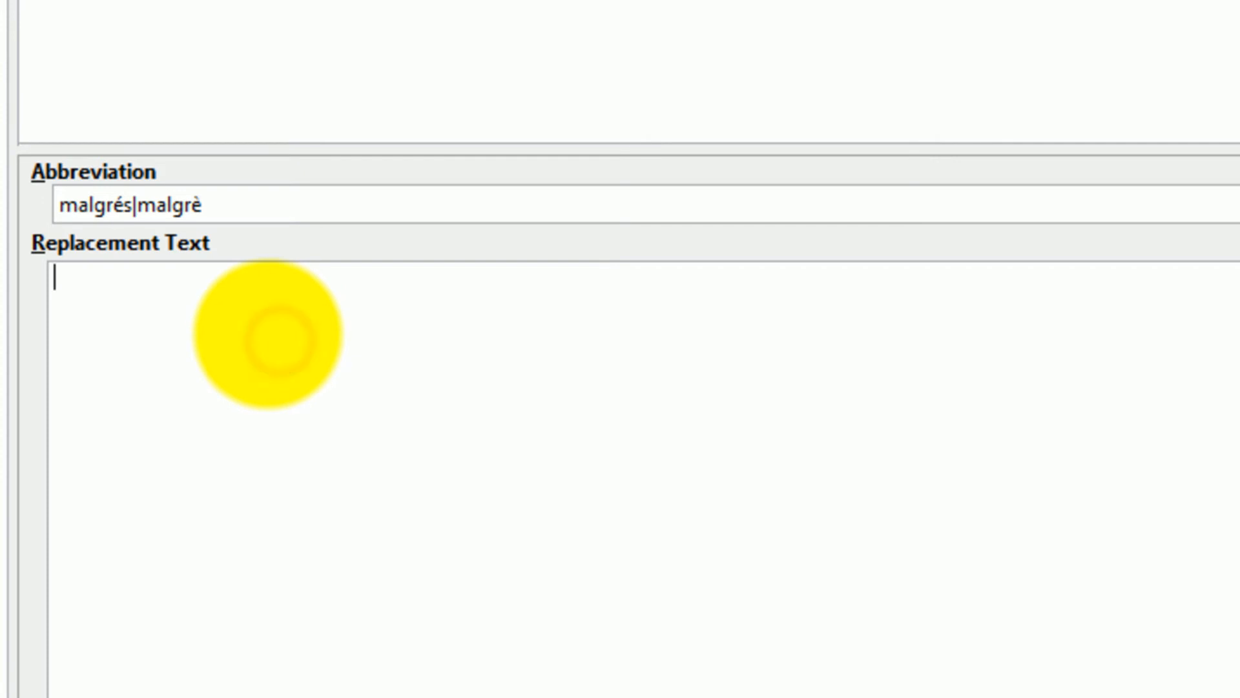
text(malg)
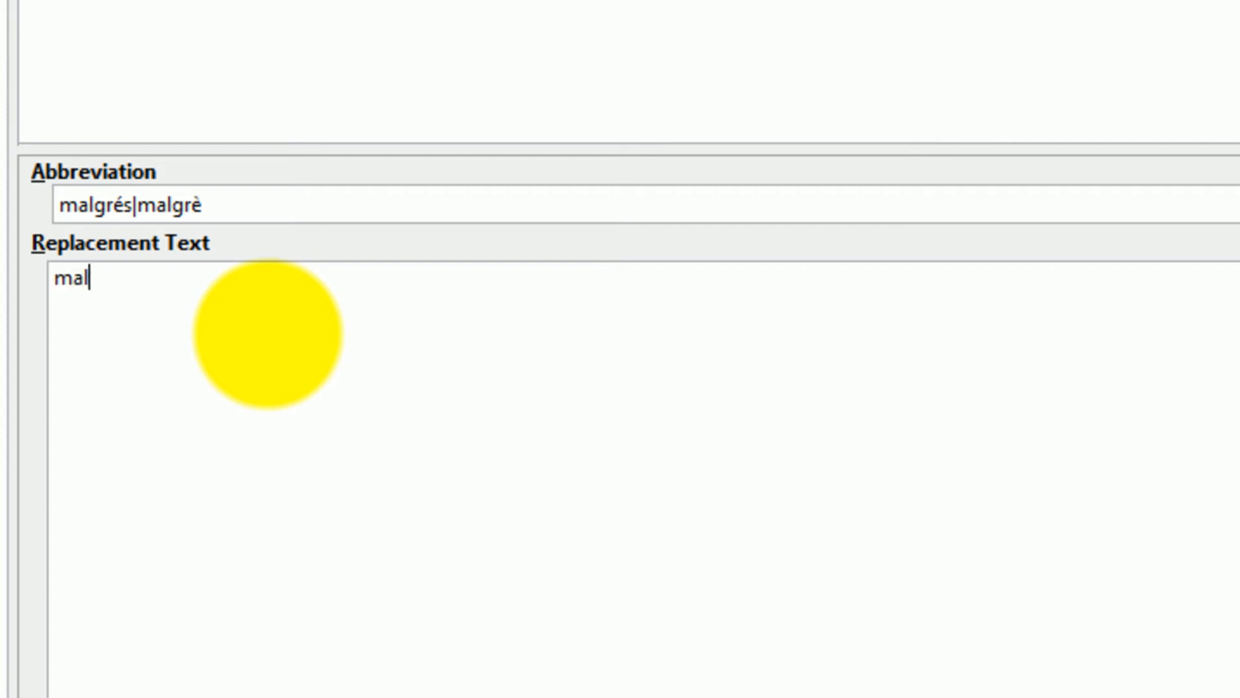
text(ré)
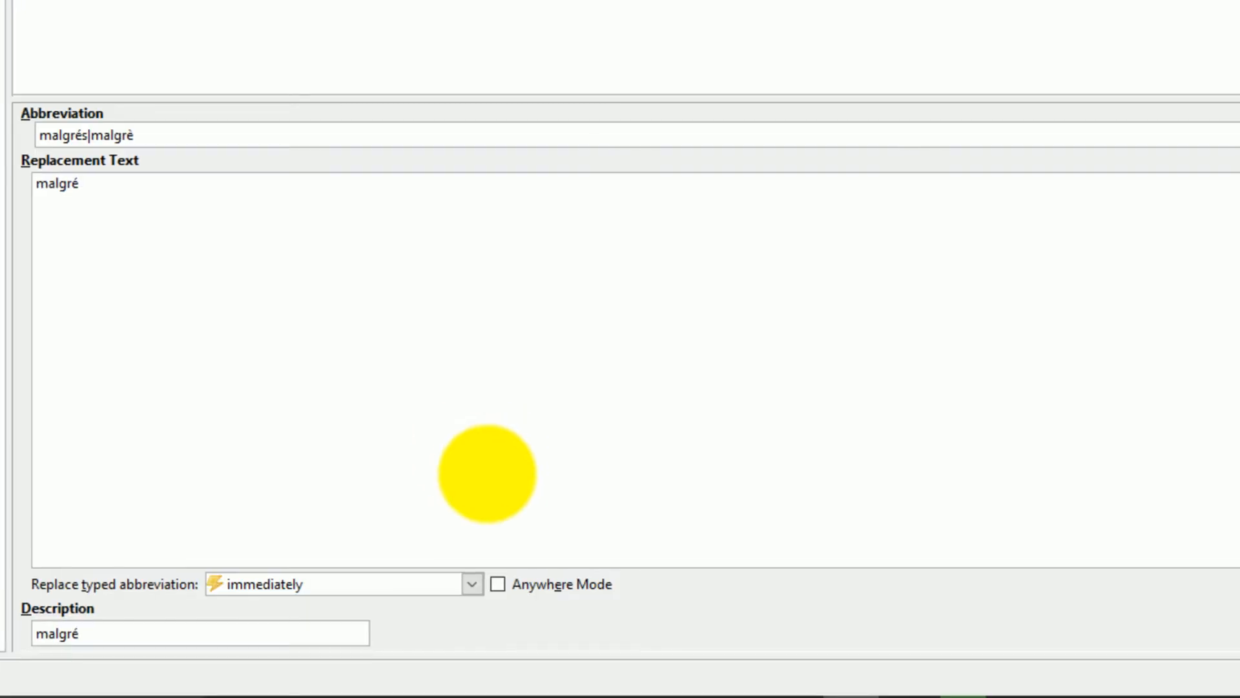
click(476, 584)
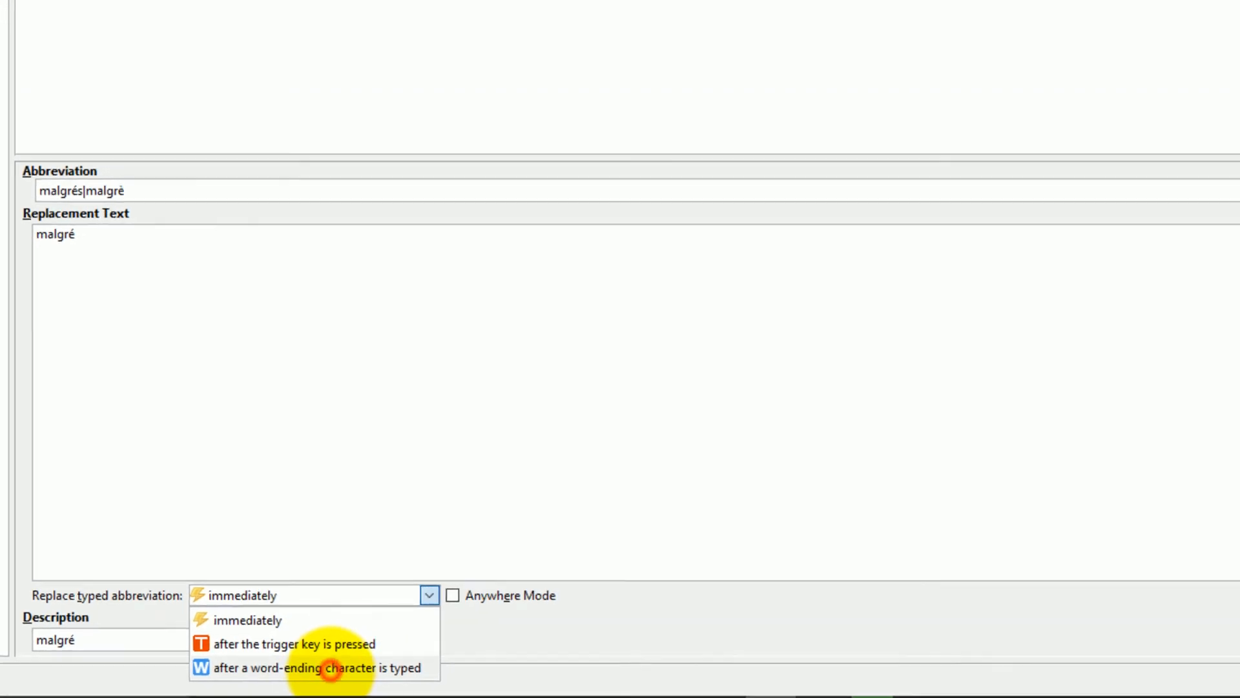
click(355, 664)
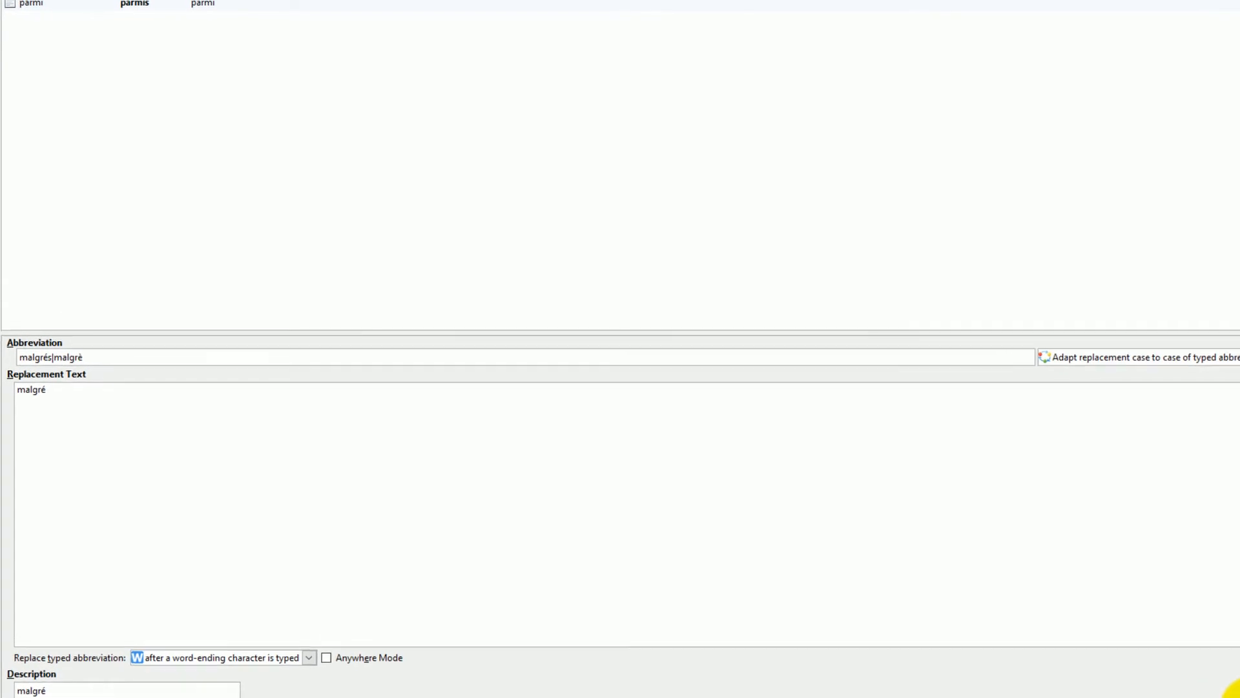
Step: Launch Microsoft Word through the LaunchPad and test both misspelled forms of "malgré" on separate lines of the blank document
key(ctrl+alt+space)
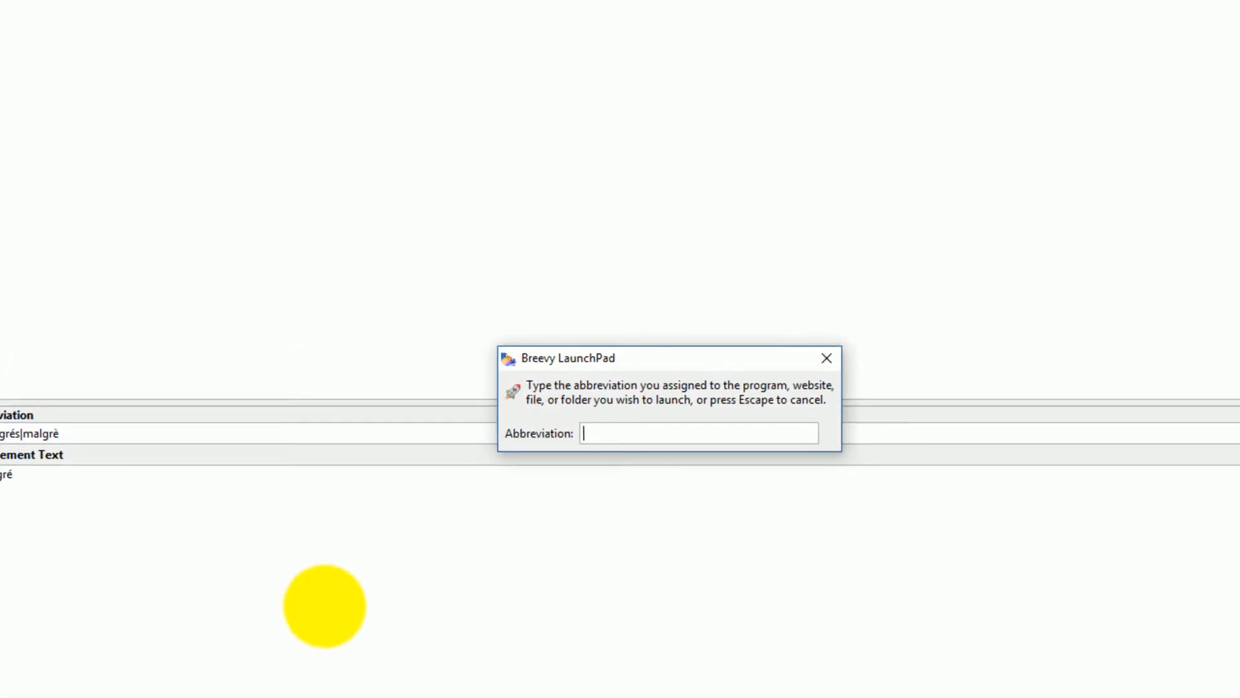
text(wwor)
key(Return)
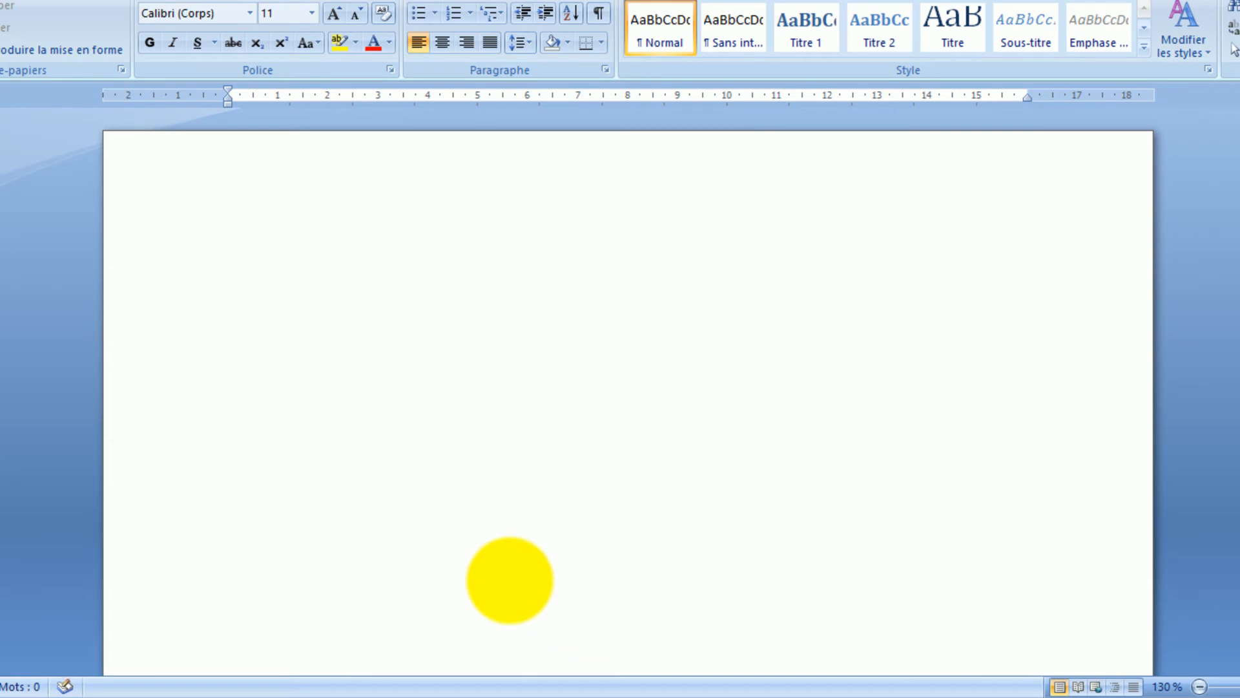
text(malgrés)
key(Return)
text(malgr)
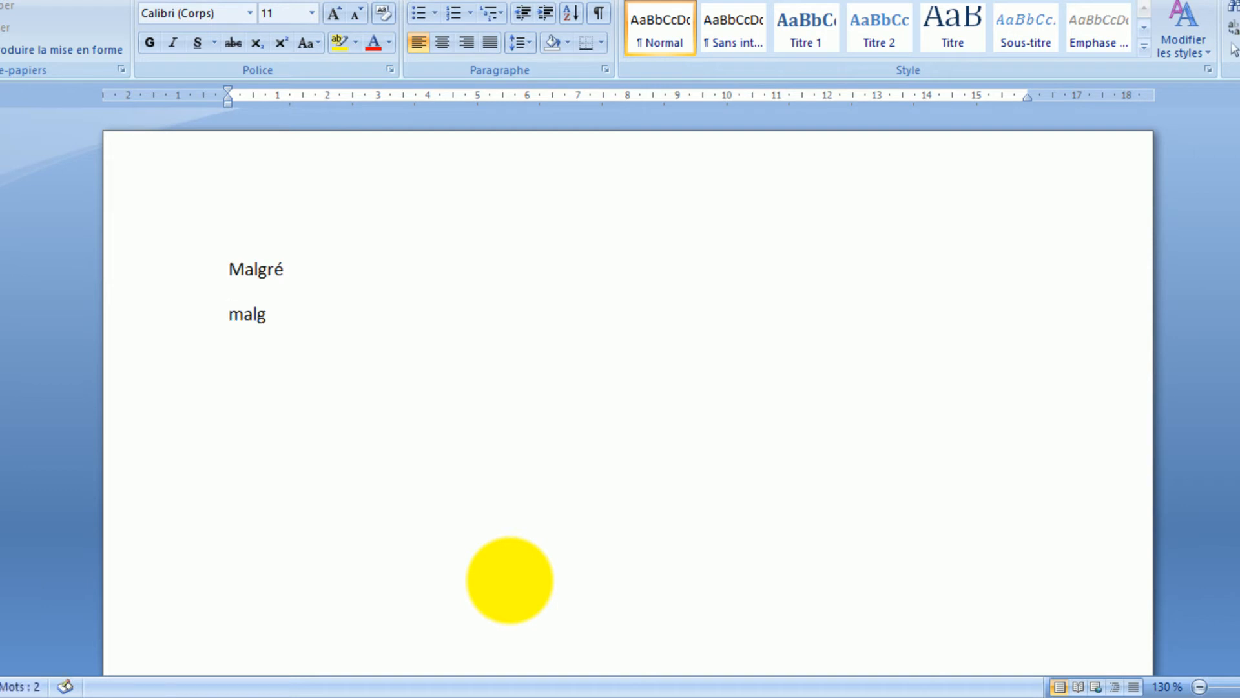
text(é)
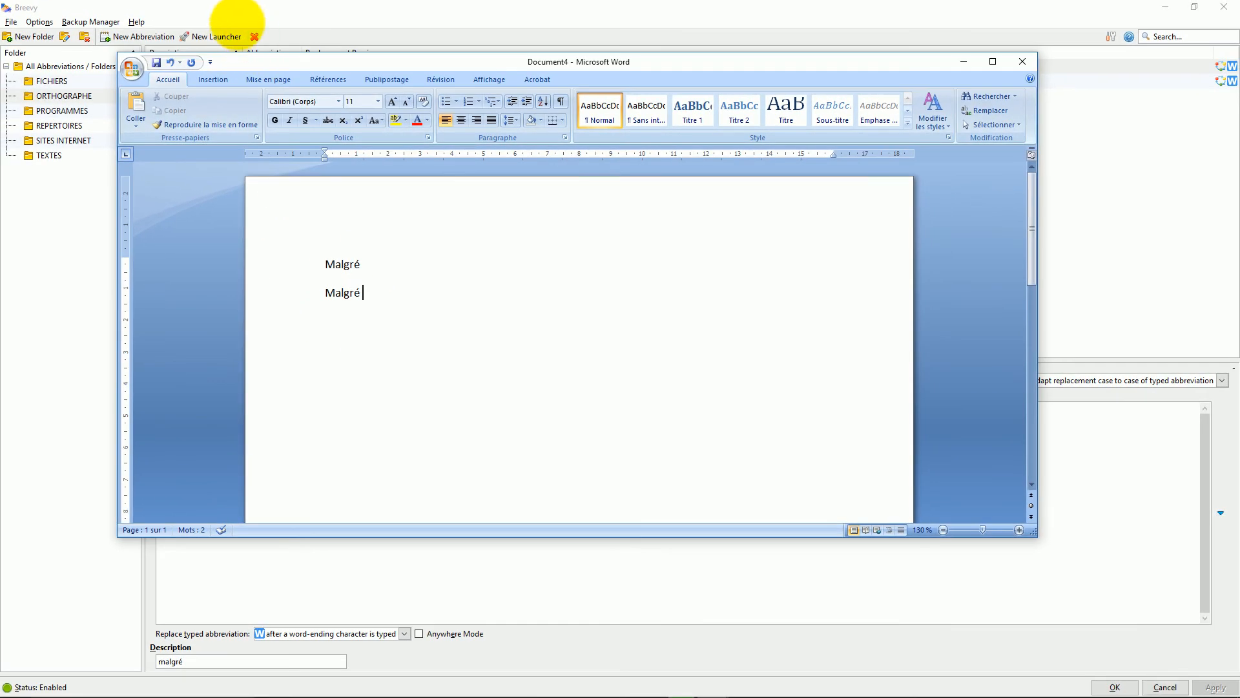
Step: Switch back to Breevy and import the Microsoft Word AutoCorrections as abbreviations
click(237, 20)
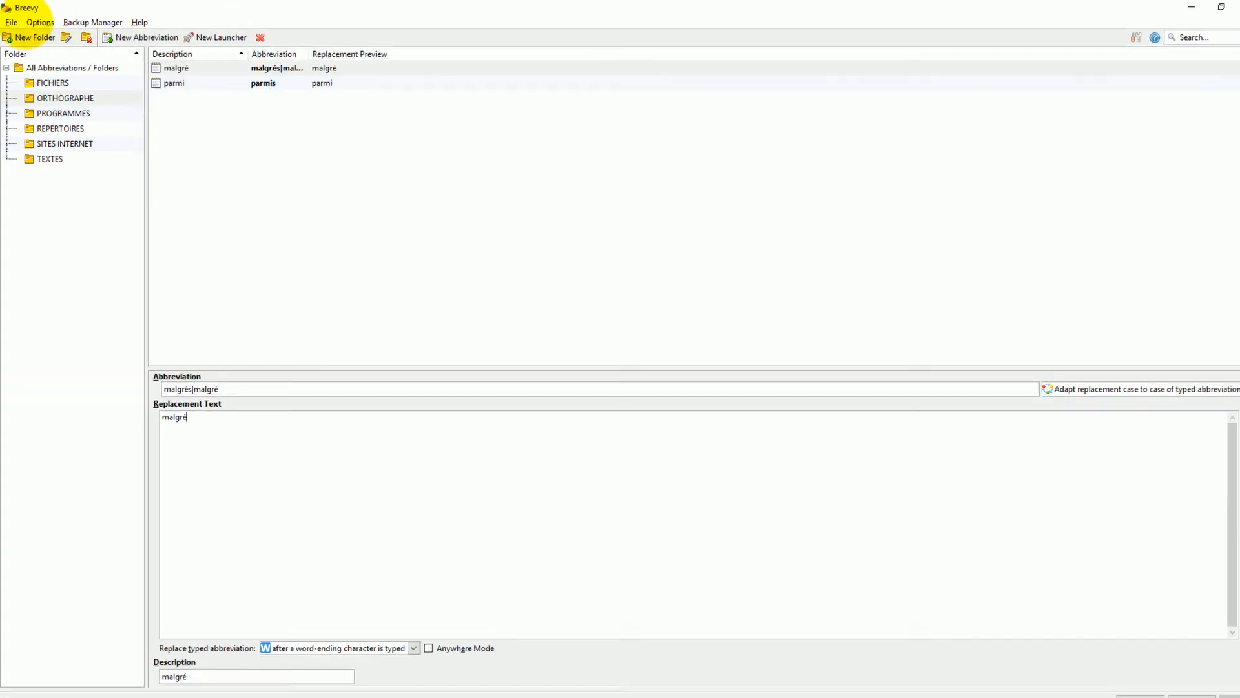
click(11, 22)
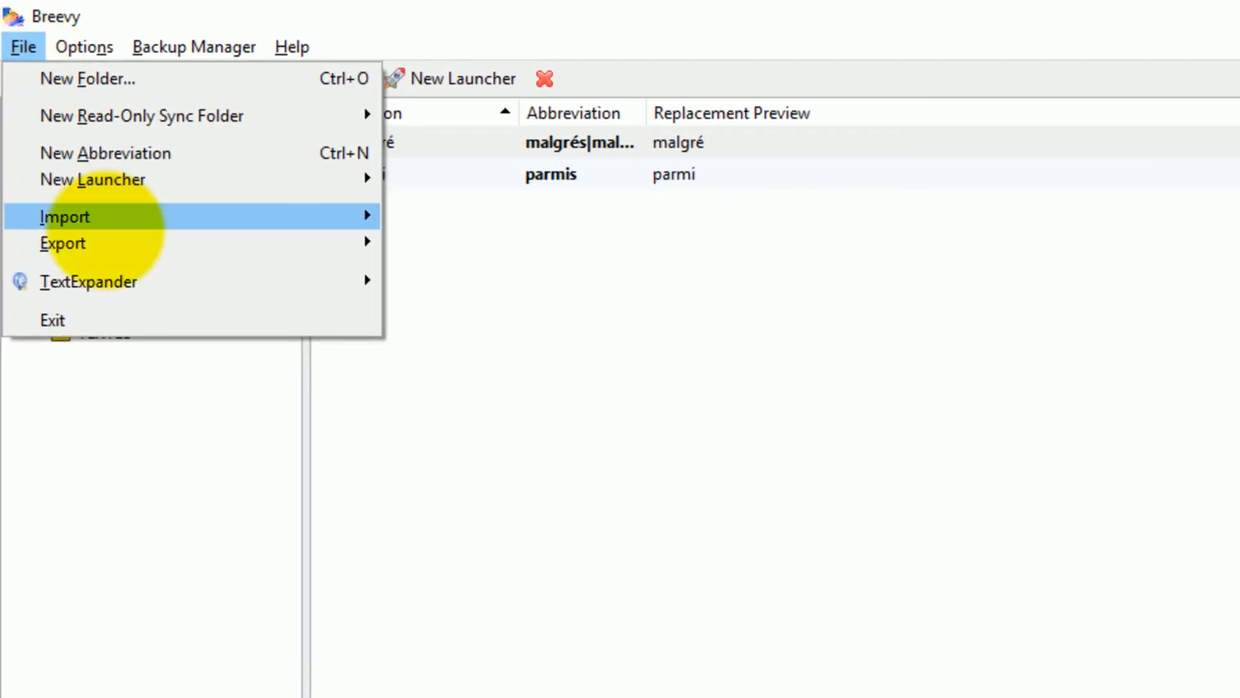
mouse_move(131, 214)
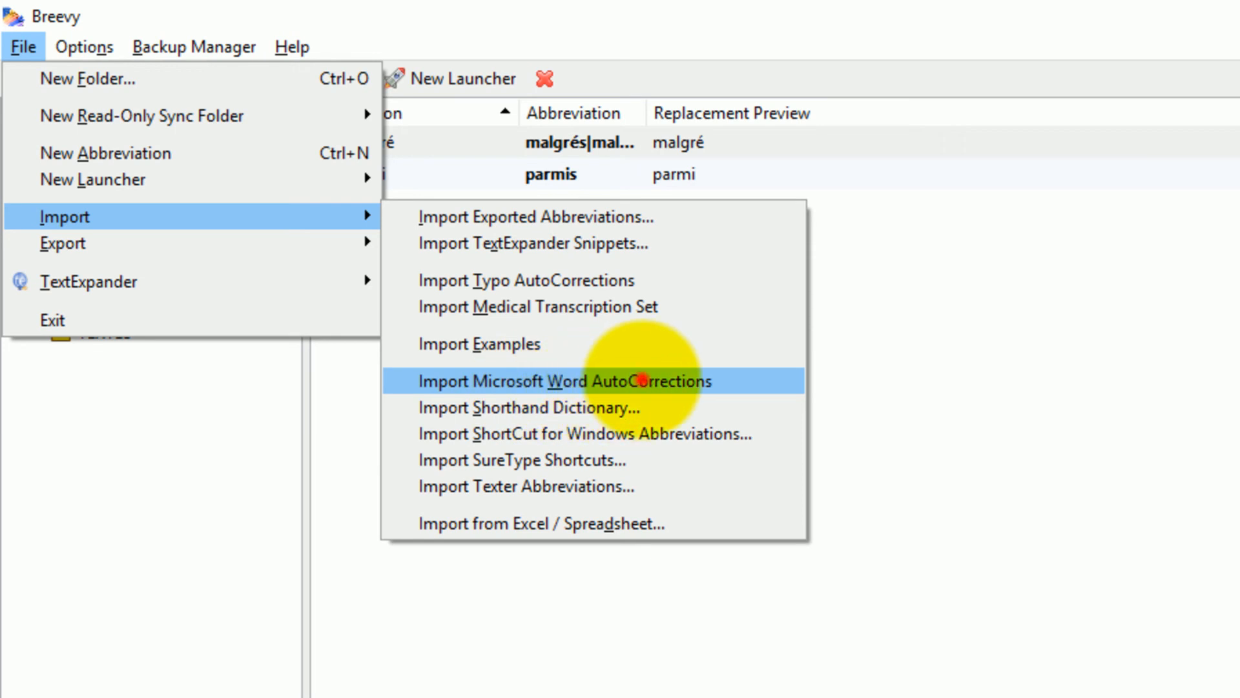
click(642, 379)
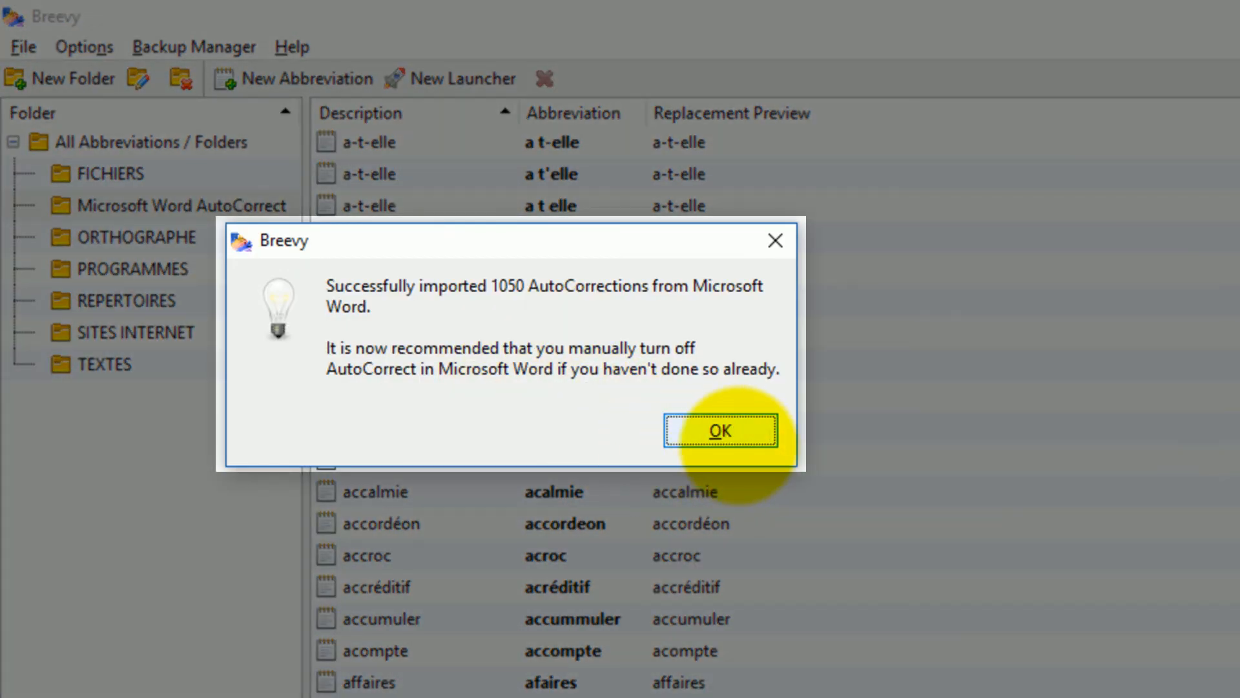
click(720, 431)
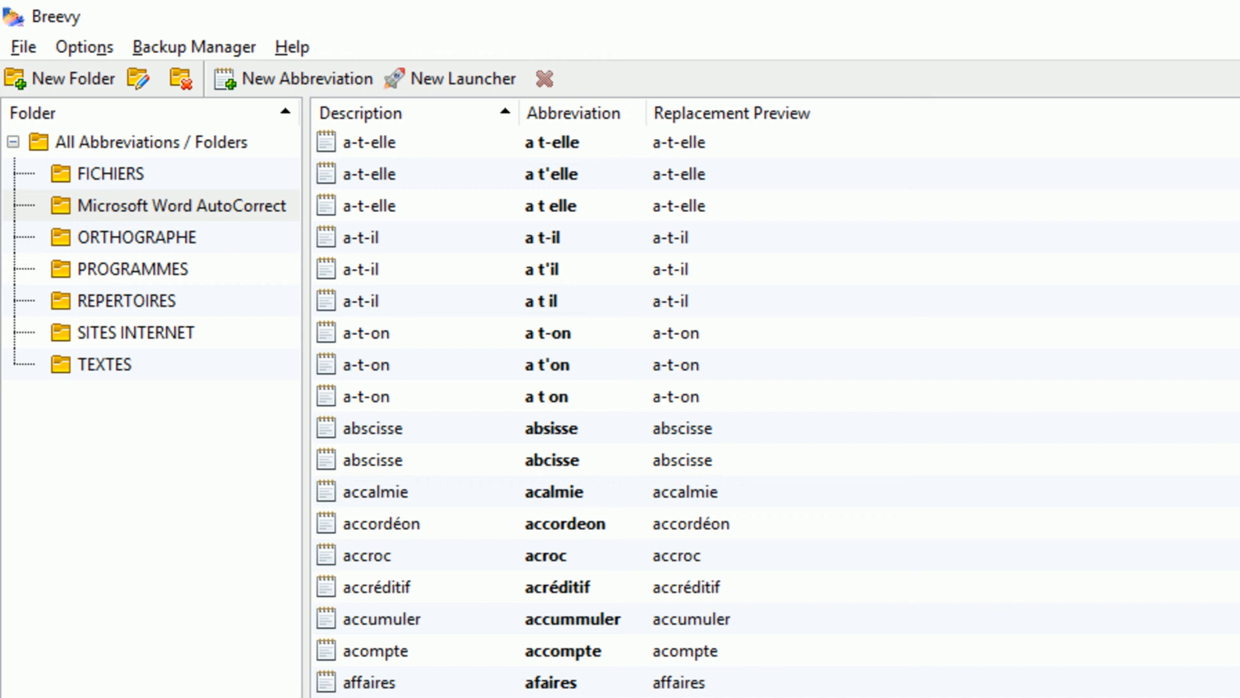
scroll(776, 411, down, 20)
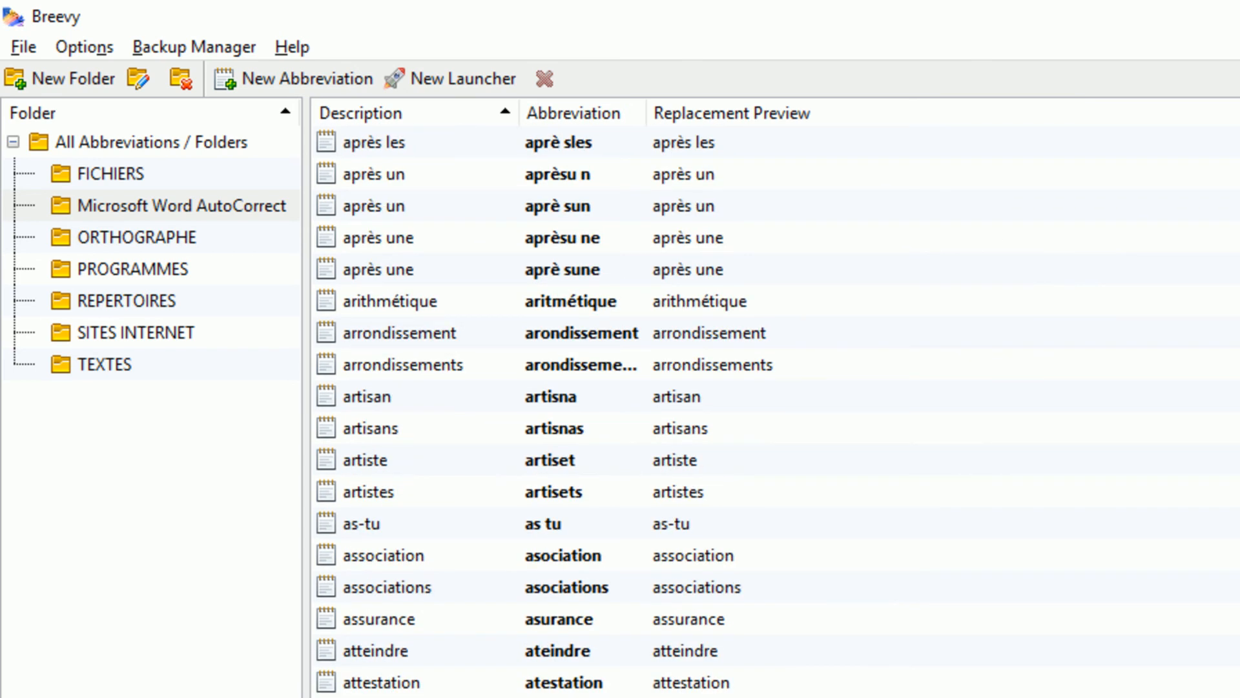
scroll(775, 410, down, 15)
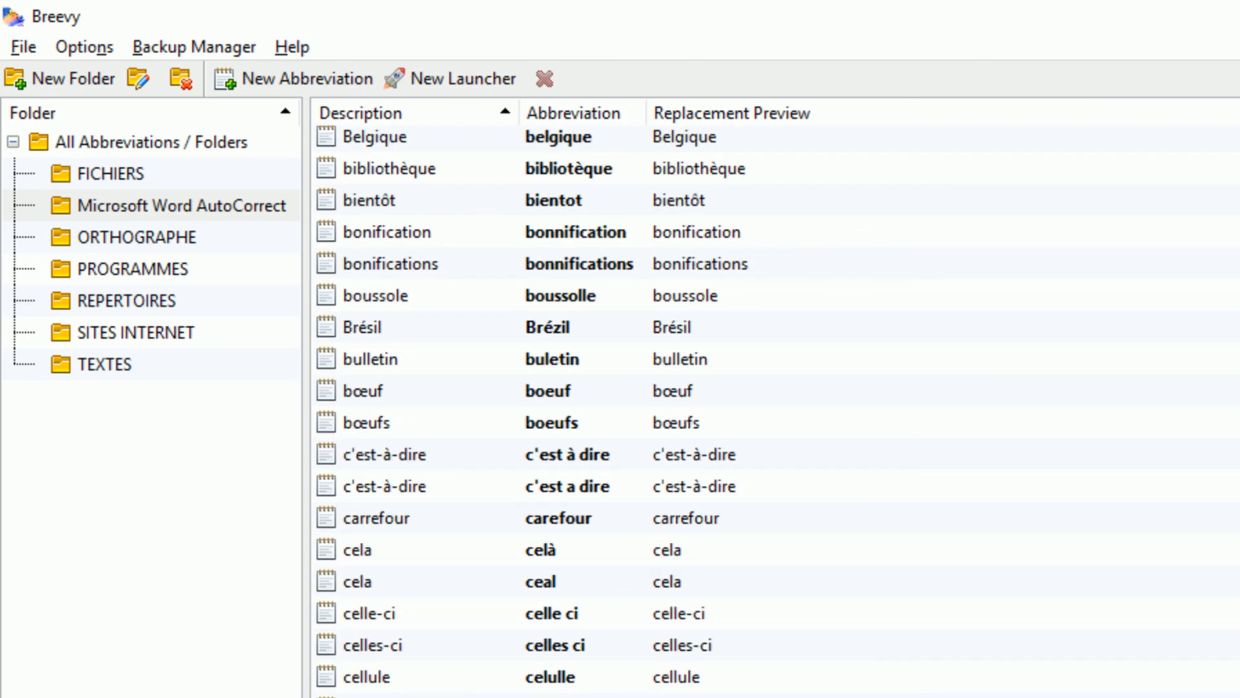